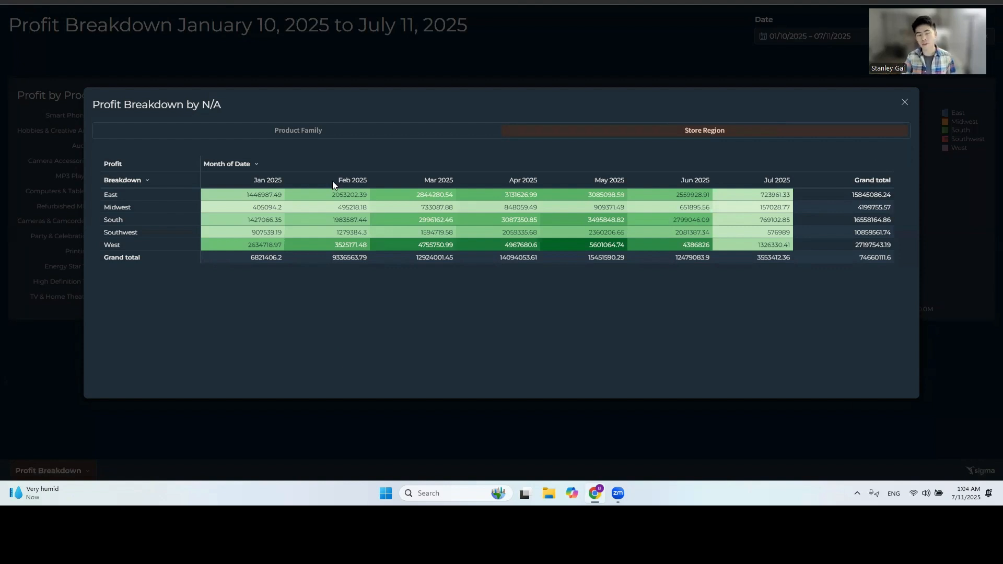
Compare the Profit Breakdown pop-up by Product Family and by Store Region, and close it.
{"action": "left_click", "coordinate": [316, 132]}
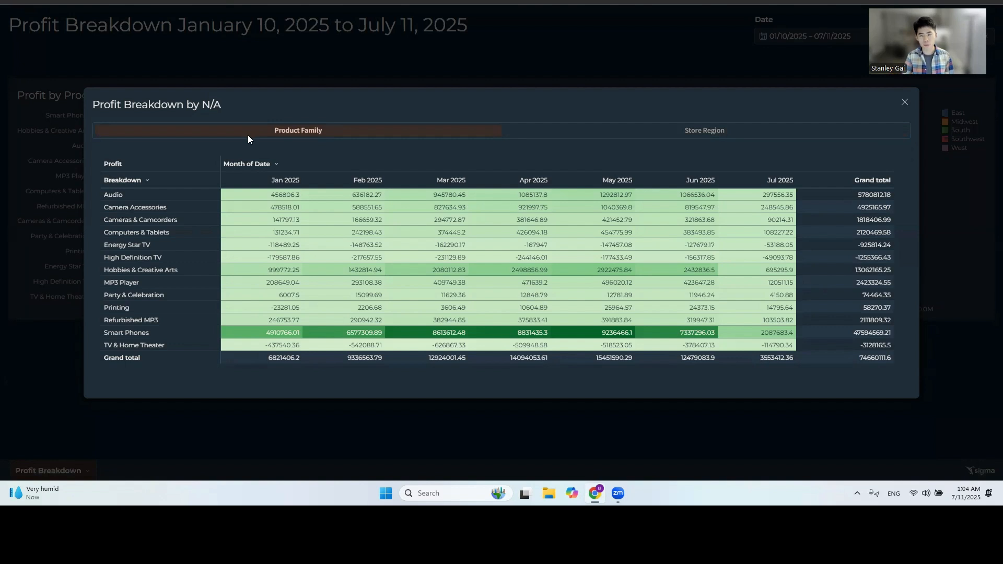
{"action": "left_click", "coordinate": [676, 133]}
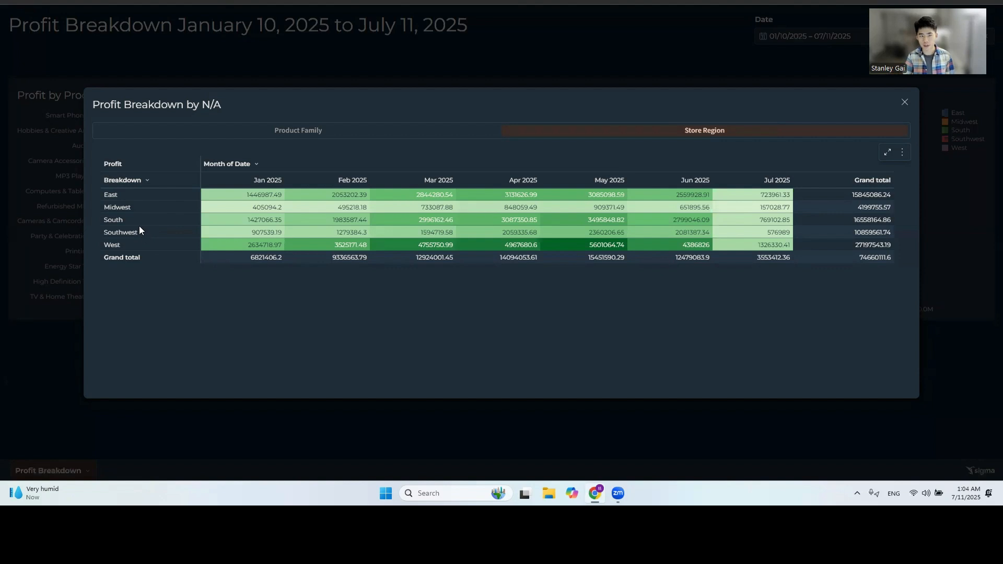
{"action": "left_click", "coordinate": [905, 102]}
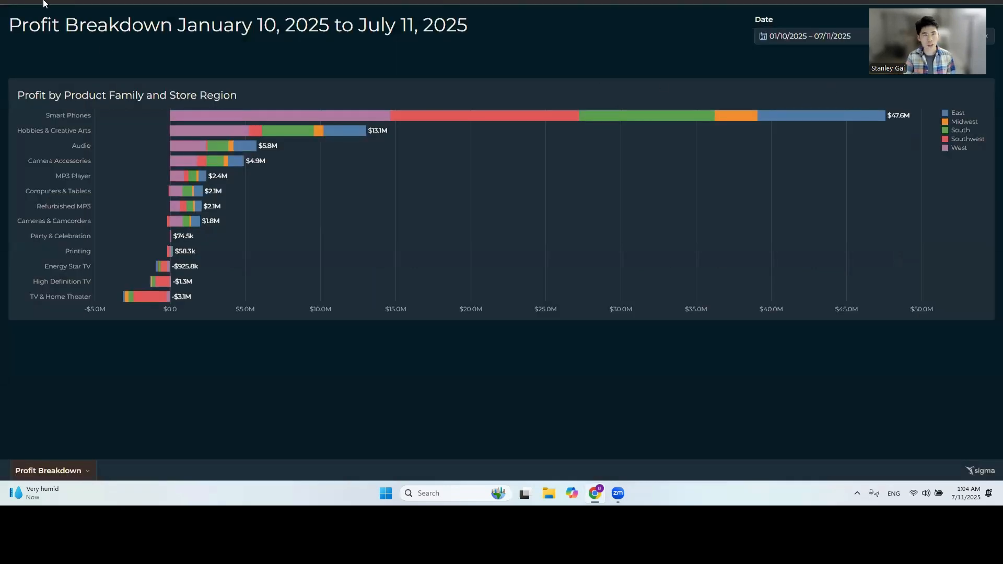
Switch to the draft workbook, view its source data, and examine the master table's "Return Category by Control - PF/SR" column formula.
{"action": "key", "text": "ctrl+Tab"}
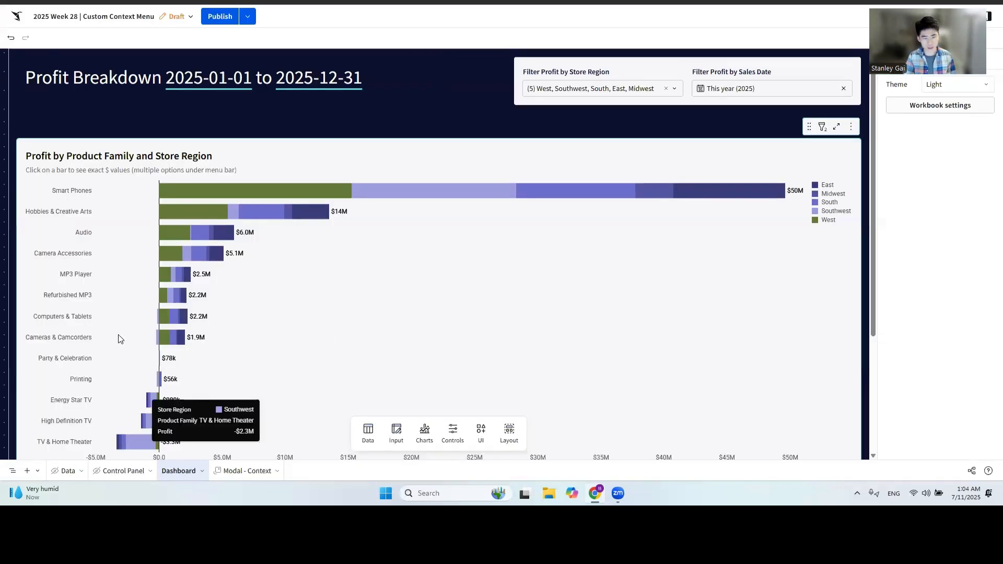
{"action": "left_click", "coordinate": [68, 471]}
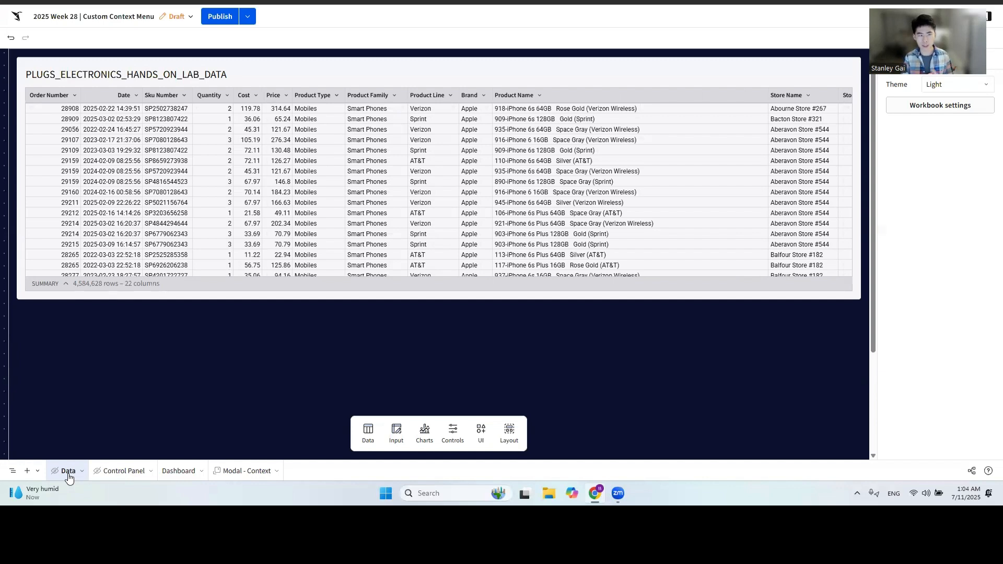
{"action": "left_click", "coordinate": [96, 478]}
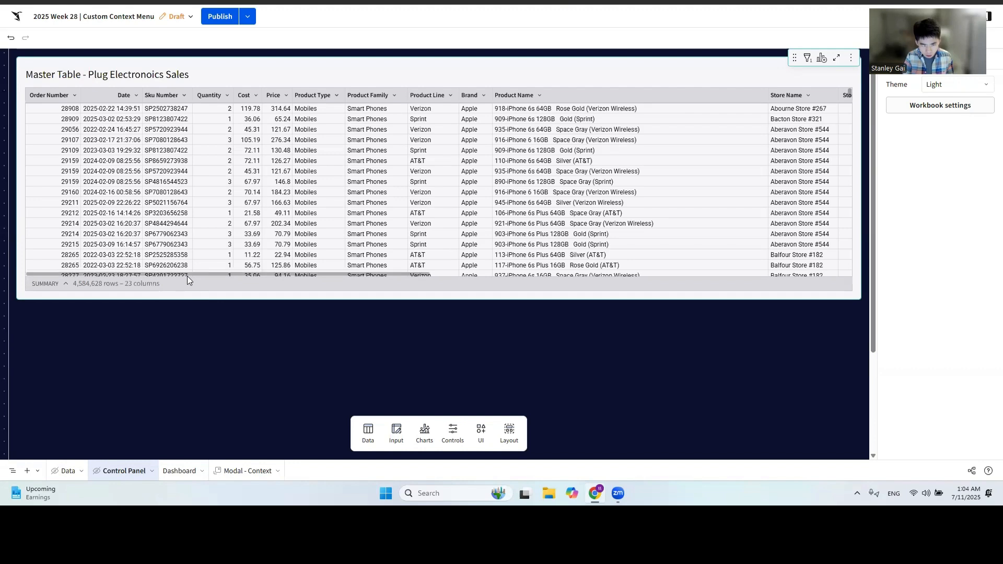
{"action": "left_click_drag", "start_coordinate": [208, 275], "coordinate": [835, 277]}
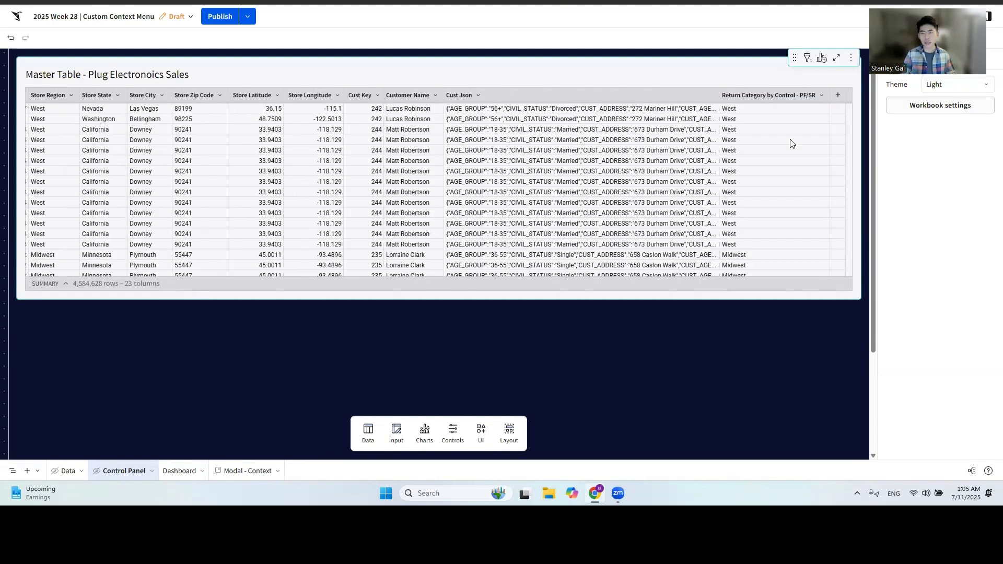
{"action": "double_click", "coordinate": [787, 97]}
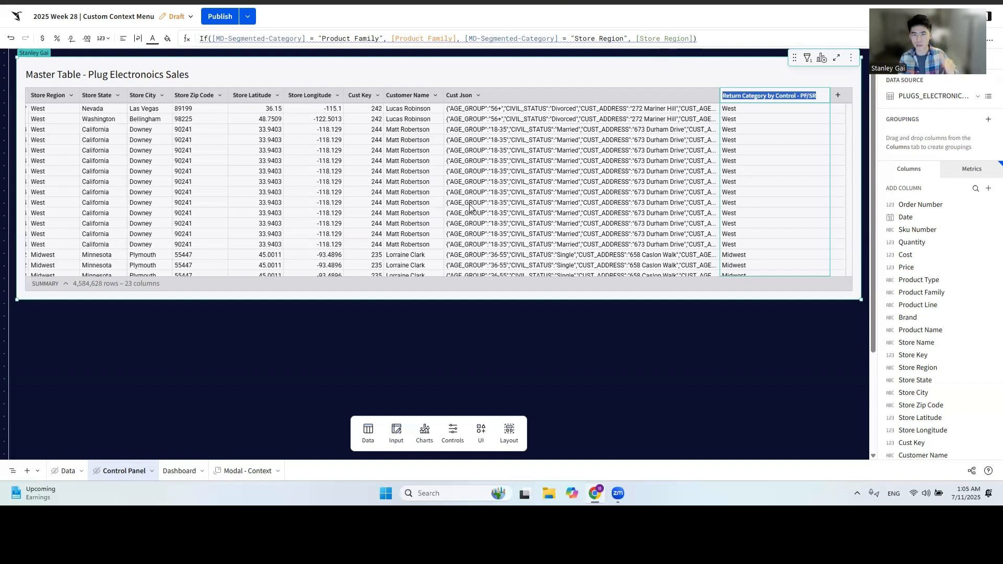
{"action": "left_click", "coordinate": [567, 357]}
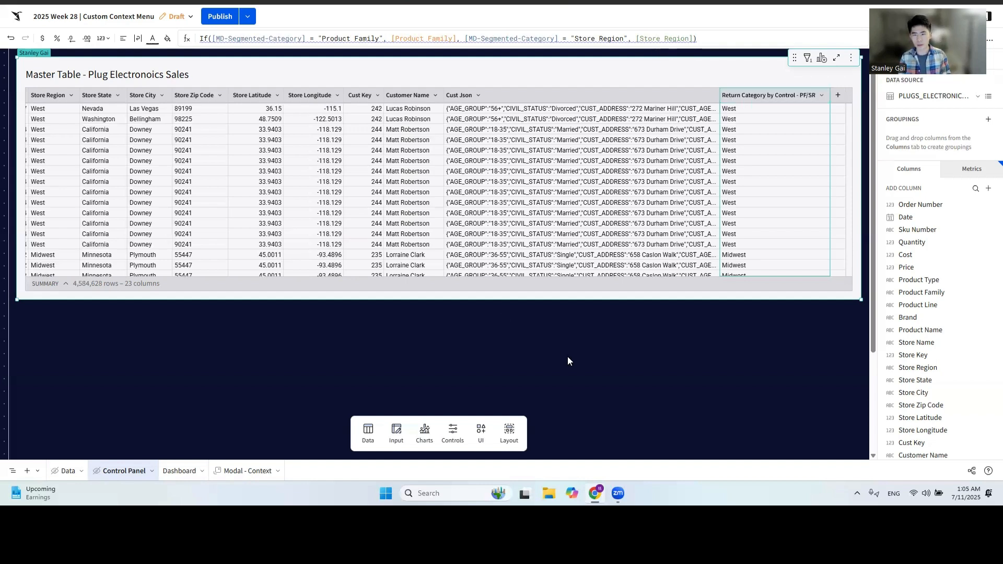
Test the dashboard's Store Region filter with West alone and Southwest alone, and reselect all regions.
{"action": "left_click", "coordinate": [177, 471]}
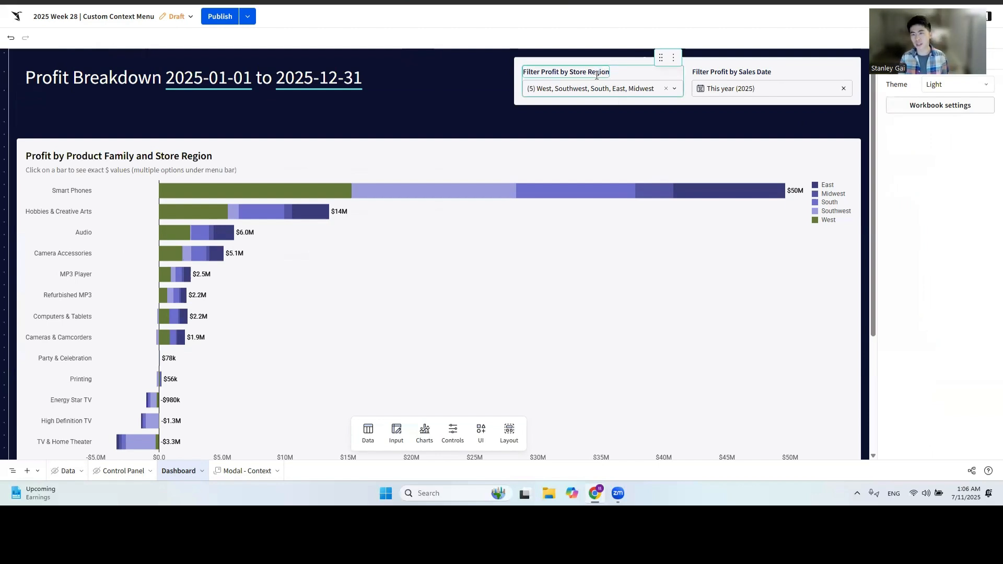
{"action": "left_click", "coordinate": [674, 90]}
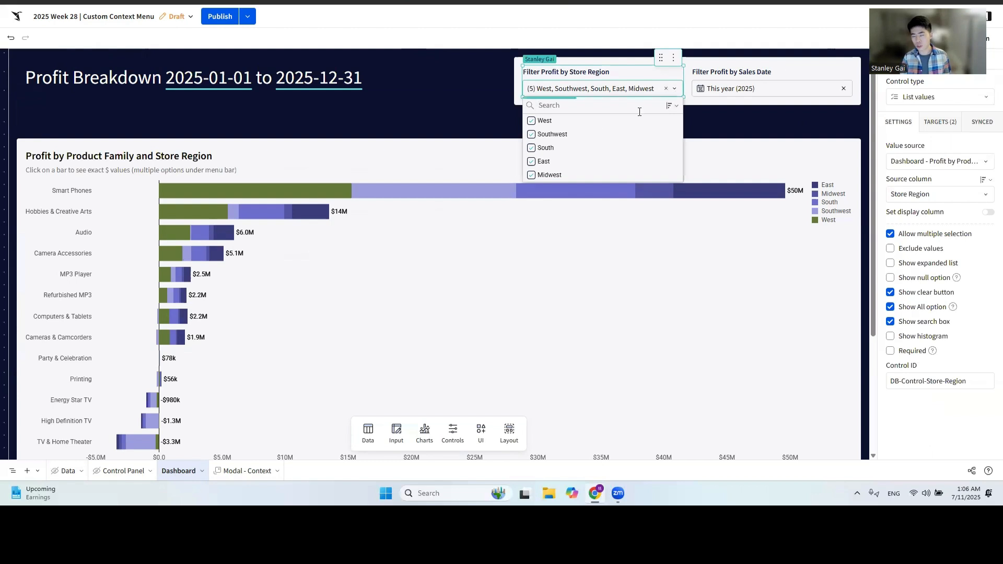
{"action": "left_click", "coordinate": [532, 122]}
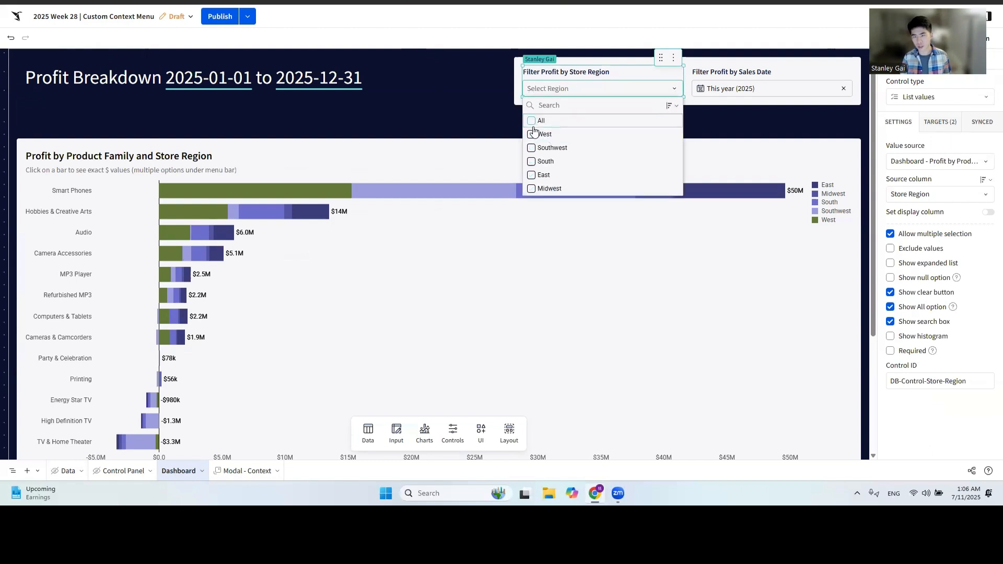
{"action": "left_click", "coordinate": [533, 137]}
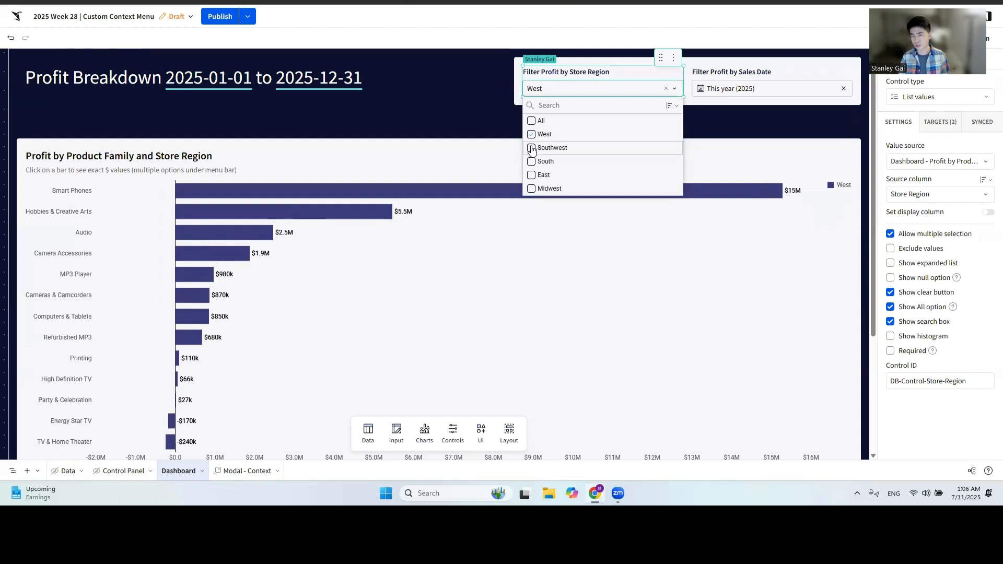
{"action": "left_click", "coordinate": [532, 134]}
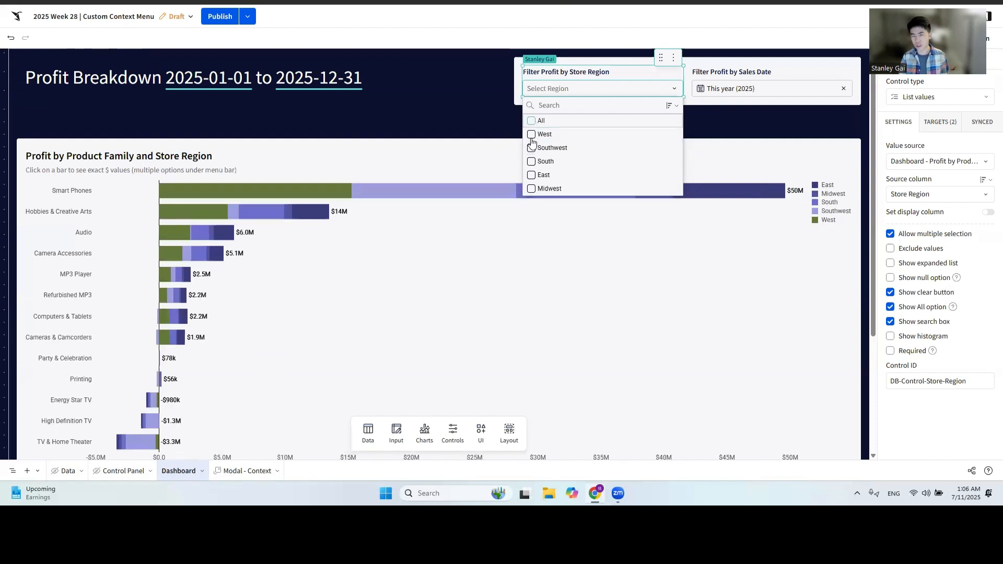
{"action": "left_click", "coordinate": [531, 148]}
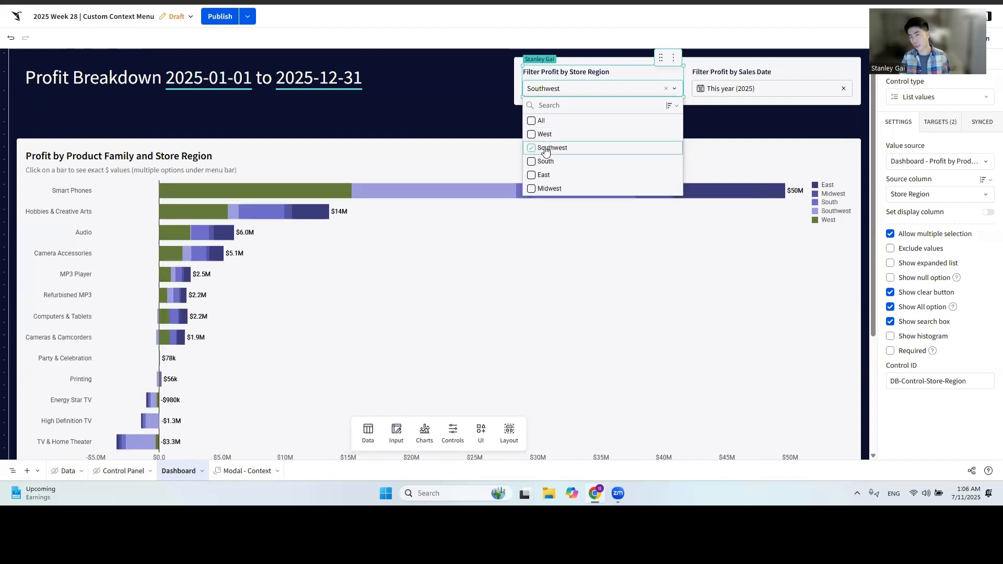
{"action": "left_click", "coordinate": [532, 121]}
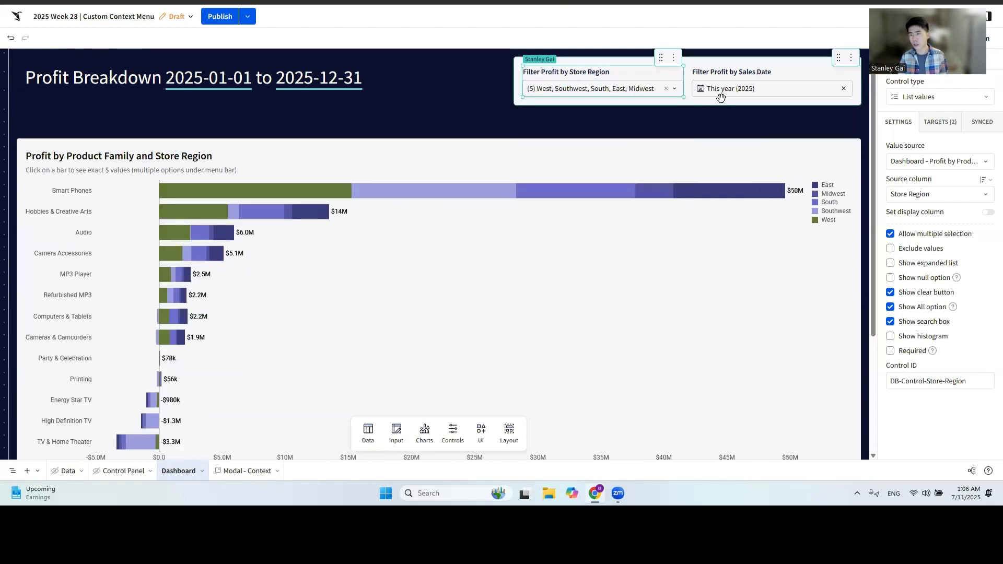
Limit the dashboard's Sales Date filter to the current year to date.
{"action": "left_click", "coordinate": [778, 73]}
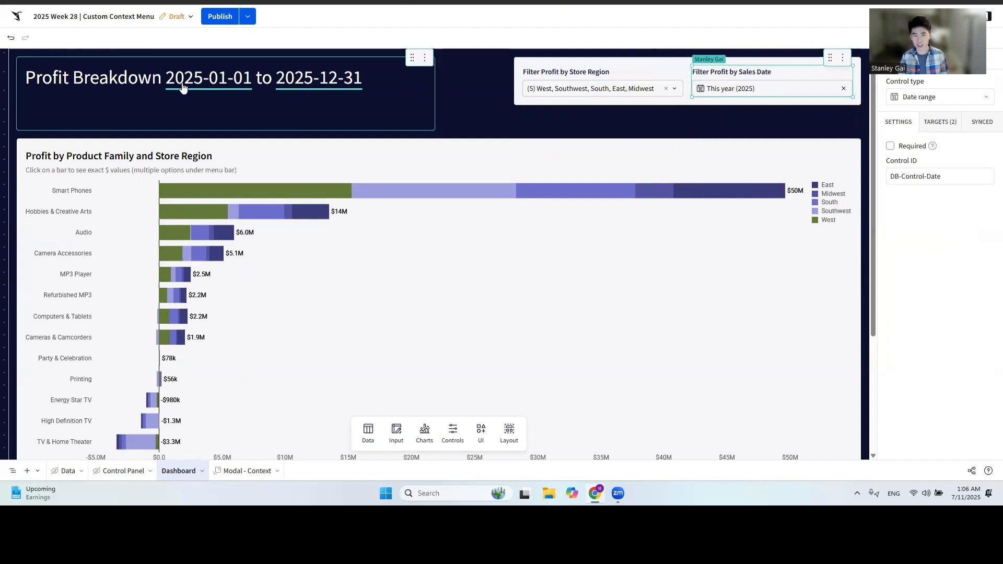
{"action": "left_click", "coordinate": [743, 89]}
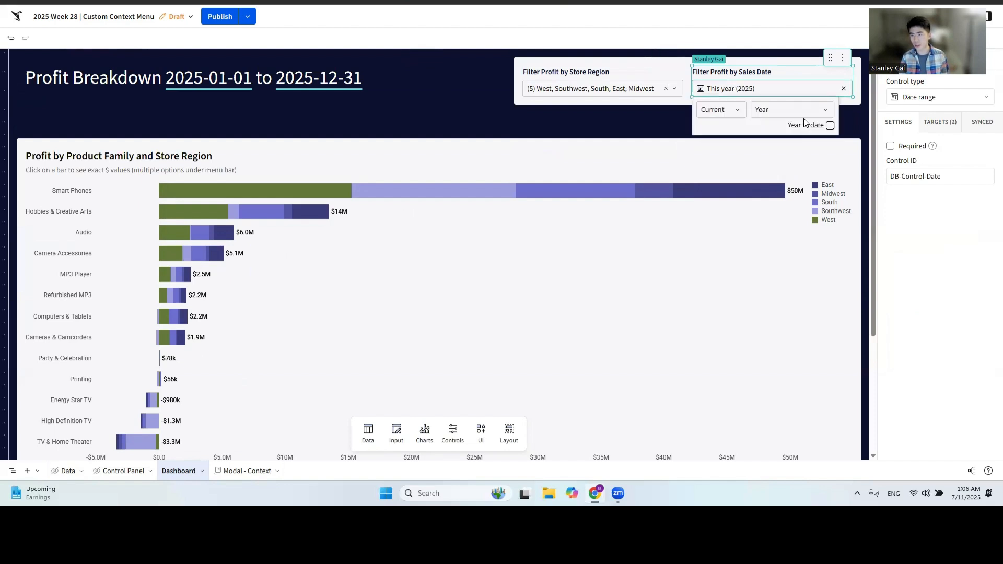
{"action": "left_click", "coordinate": [829, 125]}
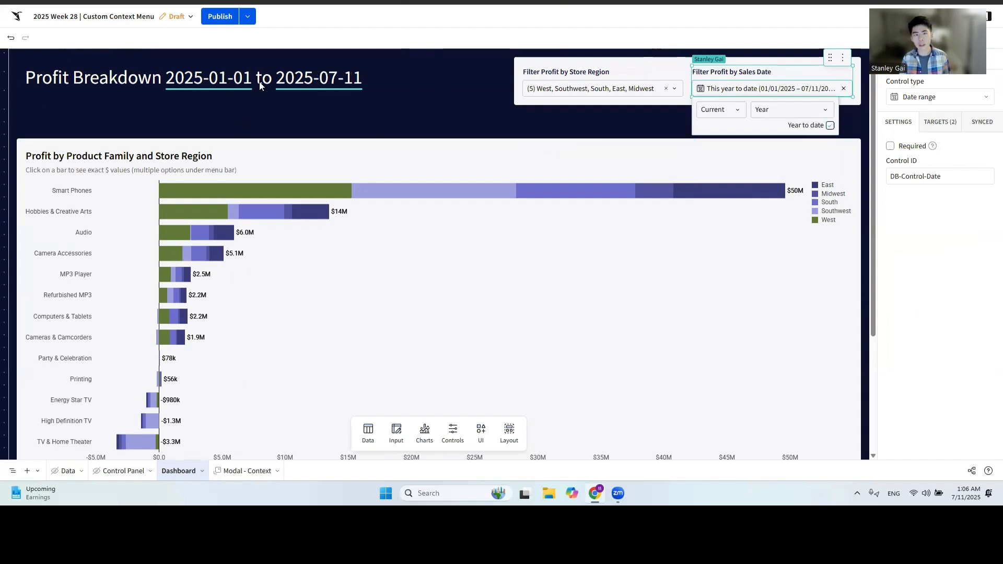
{"action": "left_click", "coordinate": [257, 109]}
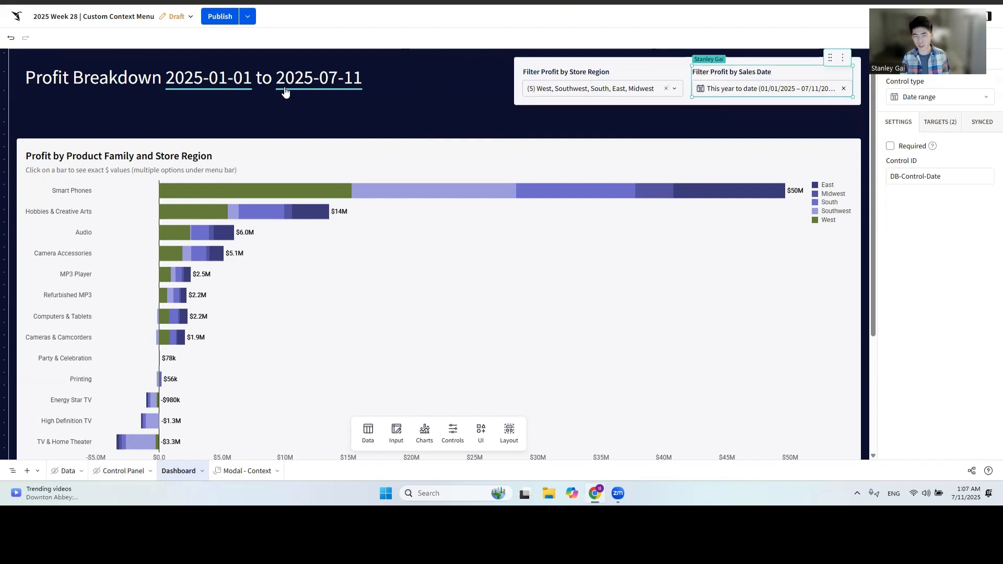
Examine the formulas behind the start and end dates in the dashboard's Profit Breakdown heading.
{"action": "double_click", "coordinate": [212, 84]}
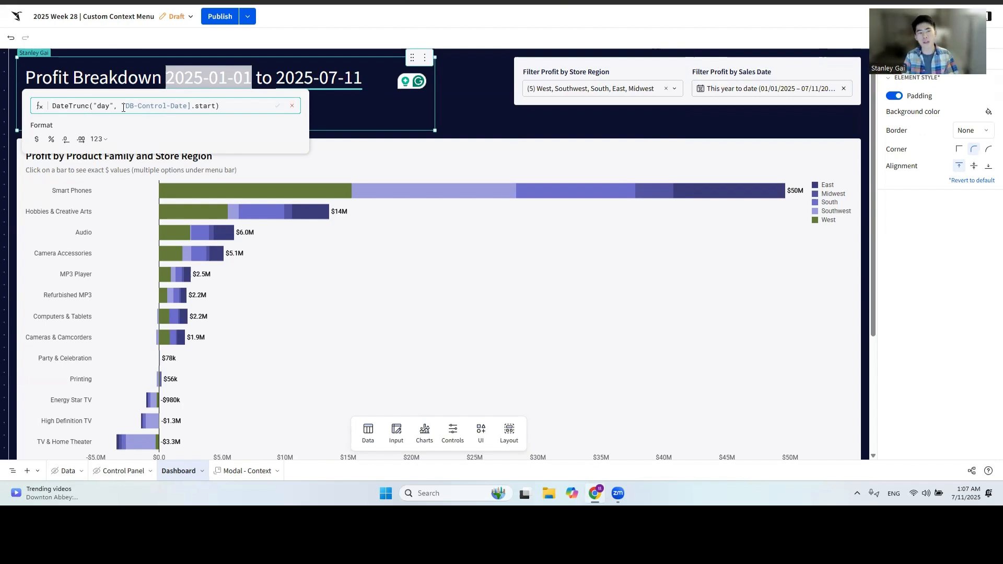
{"action": "left_click", "coordinate": [160, 107]}
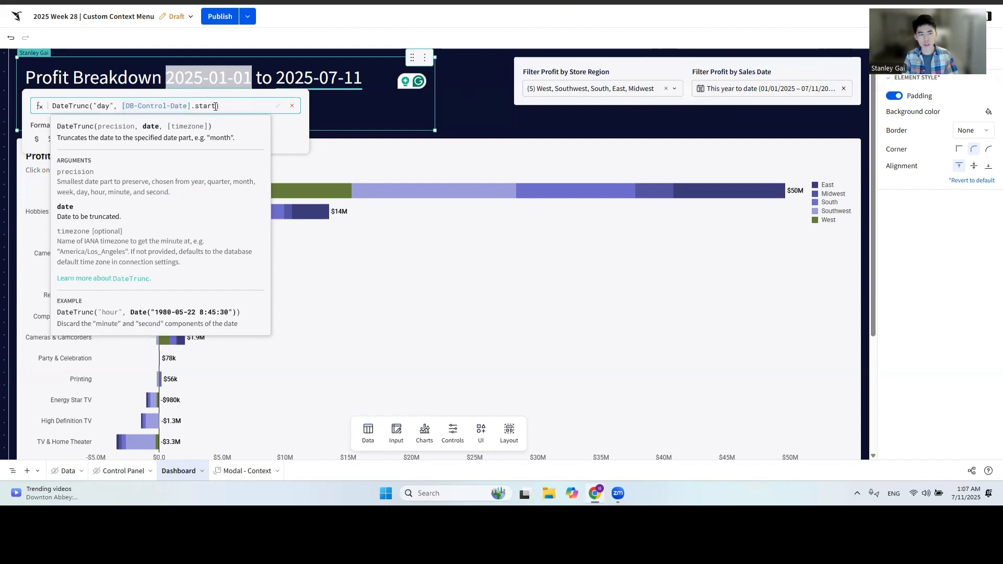
{"action": "left_click_drag", "start_coordinate": [215, 106], "coordinate": [197, 109]}
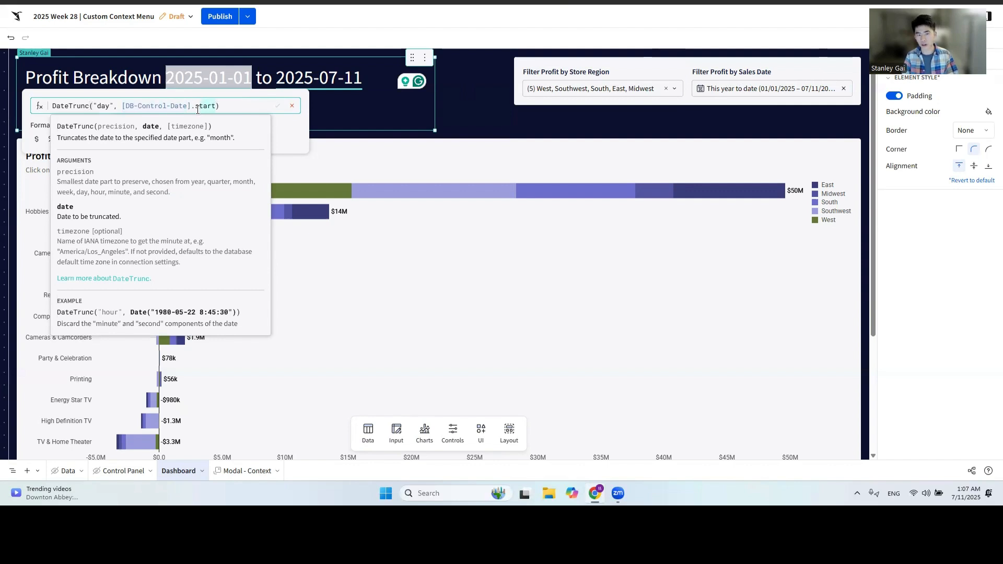
{"action": "left_click", "coordinate": [348, 83]}
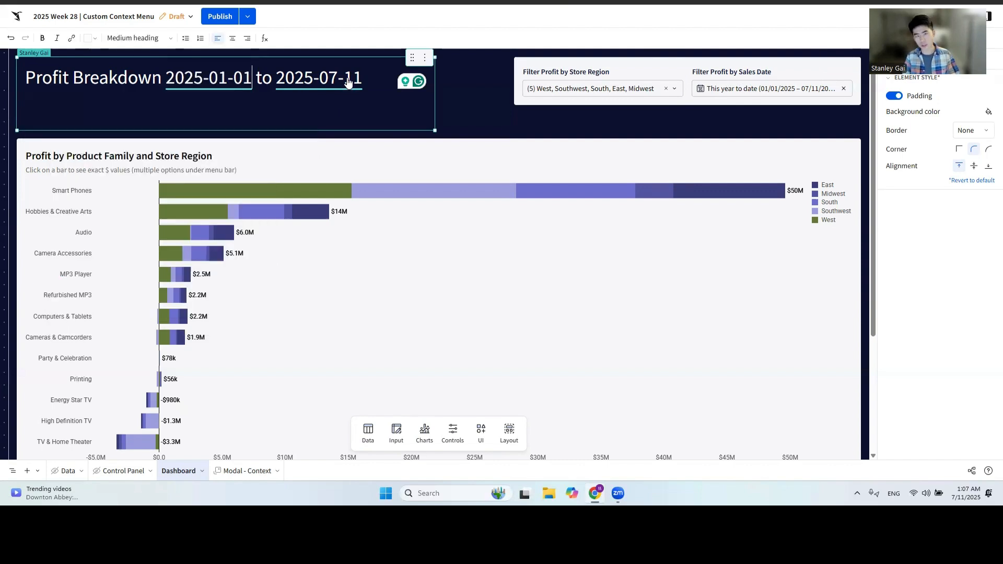
{"action": "left_click", "coordinate": [331, 83]}
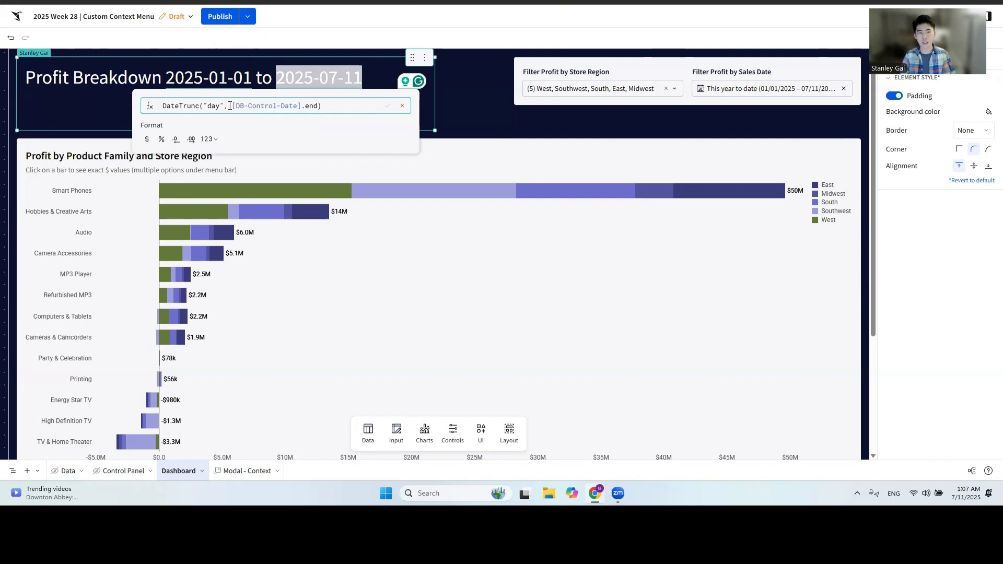
{"action": "left_click", "coordinate": [246, 106]}
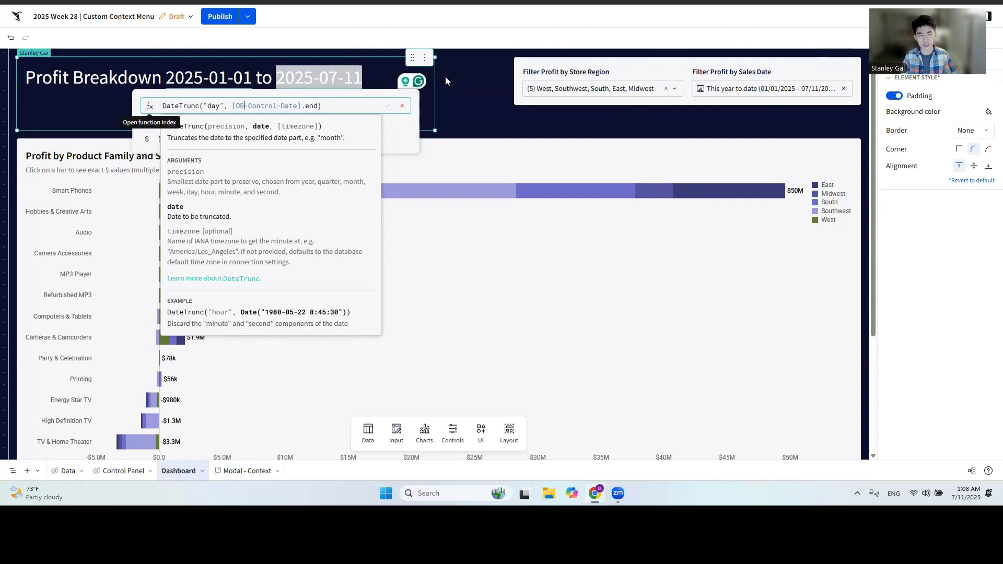
{"action": "left_click", "coordinate": [494, 90]}
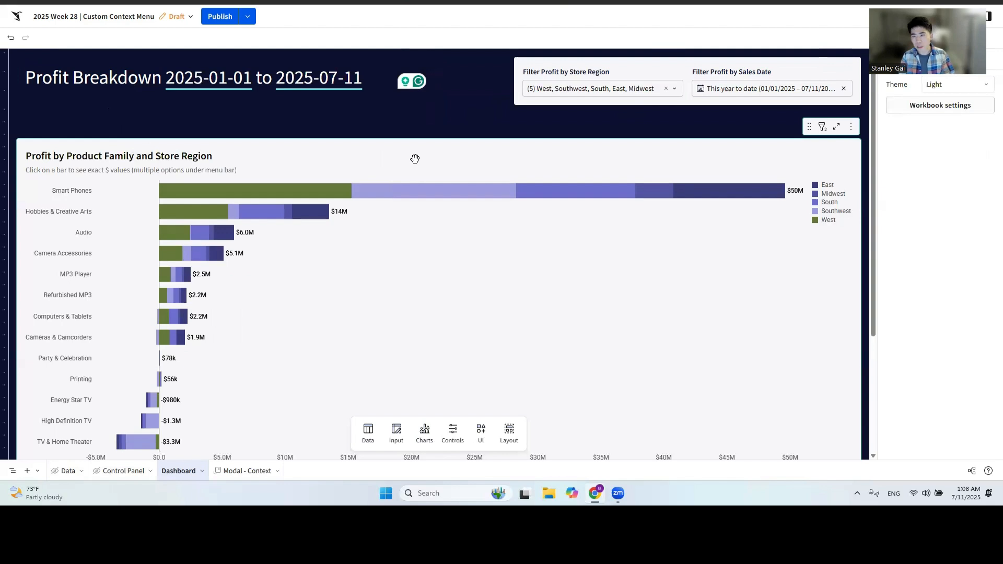
Show the context by Product Family for the Southwest segment of the Smart Phones bar.
{"action": "left_click", "coordinate": [412, 190]}
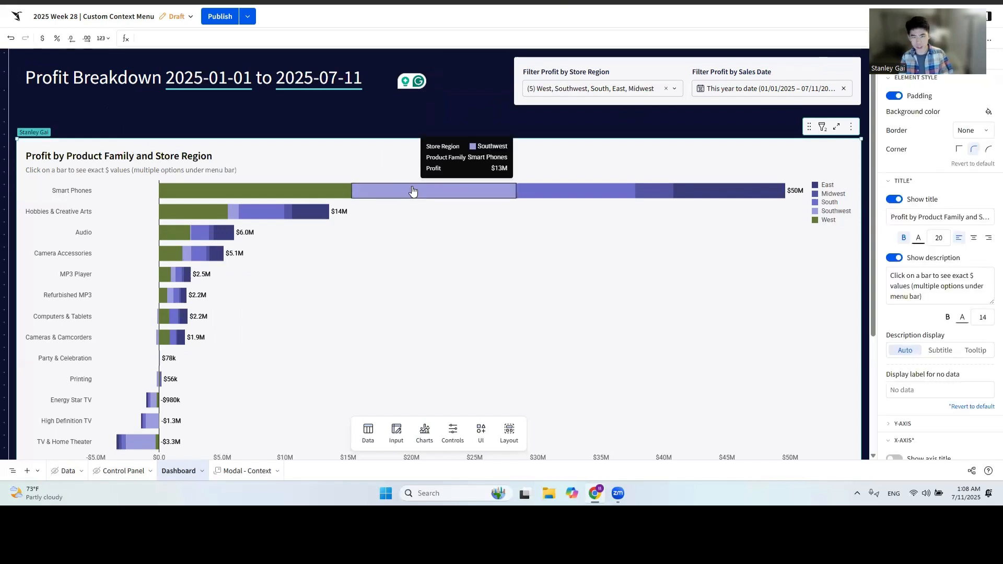
{"action": "left_click", "coordinate": [413, 190]}
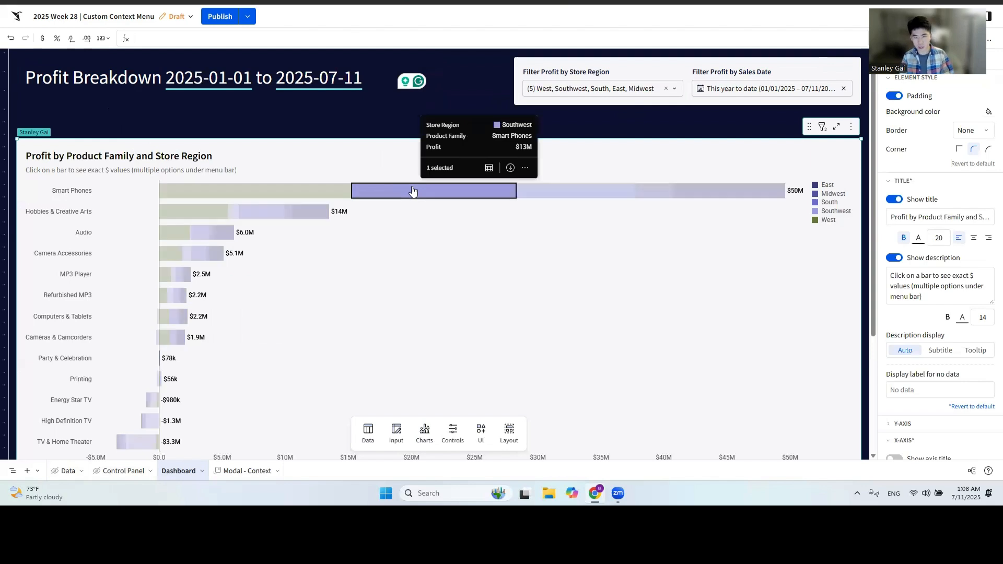
{"action": "left_click", "coordinate": [525, 168]}
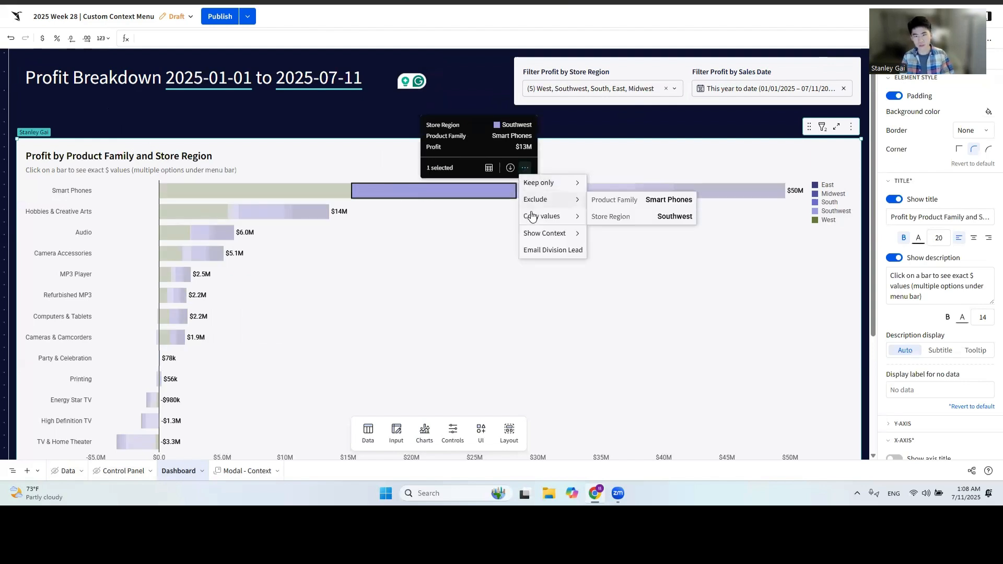
{"action": "mouse_move", "coordinate": [536, 241]}
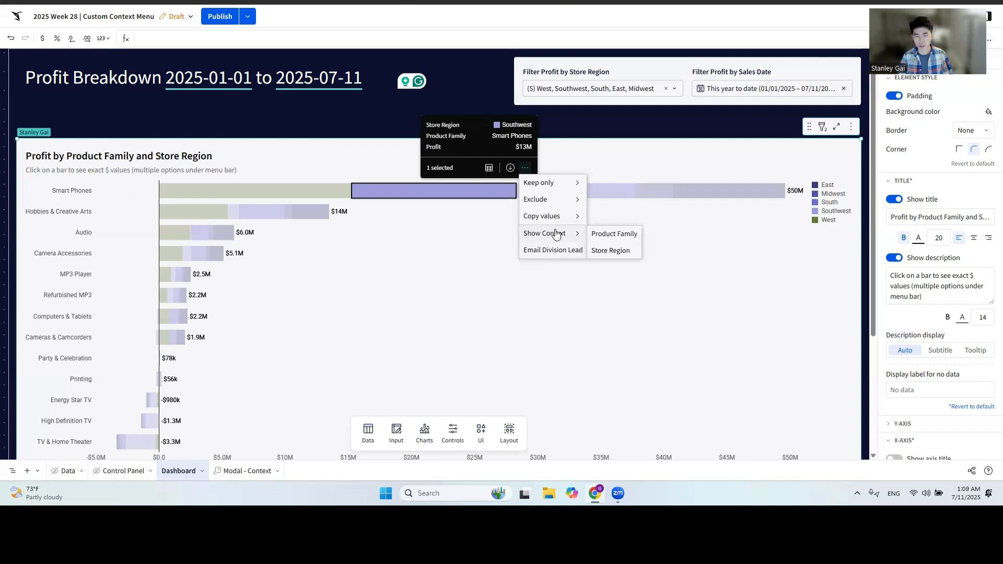
{"action": "left_click", "coordinate": [610, 238]}
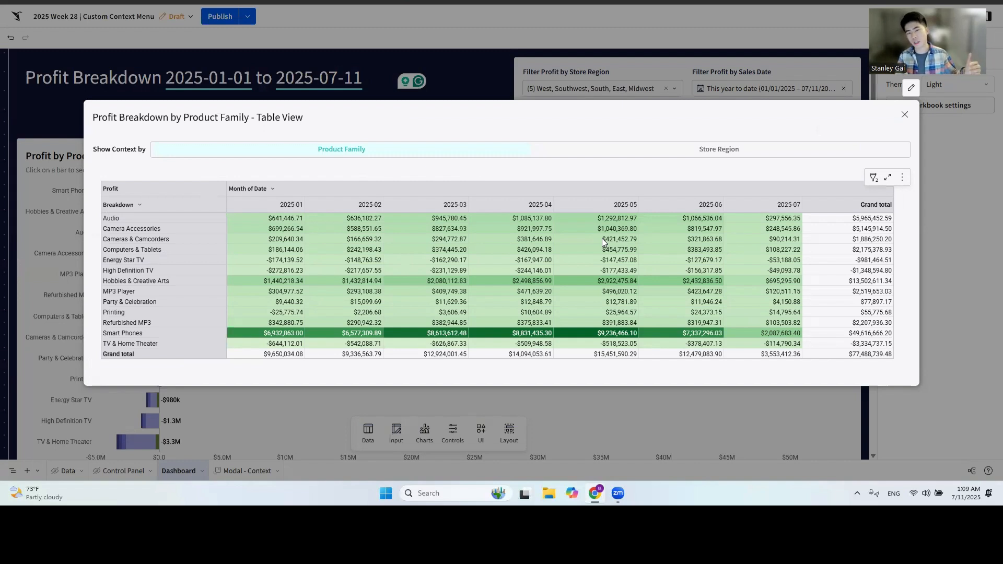
View the context table by Store Region, return it to Product Family, and close it.
{"action": "left_click", "coordinate": [639, 152]}
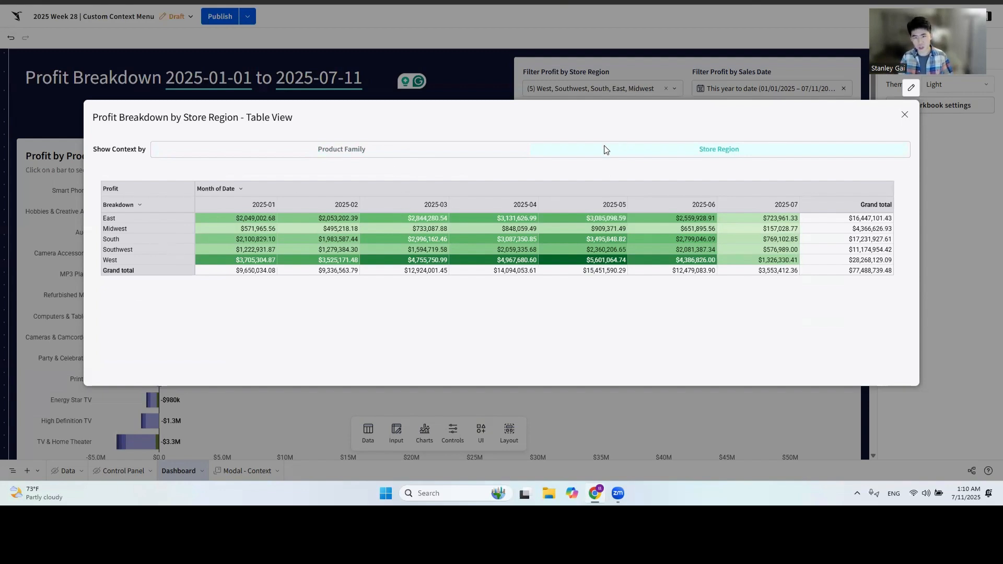
{"action": "left_click", "coordinate": [385, 152]}
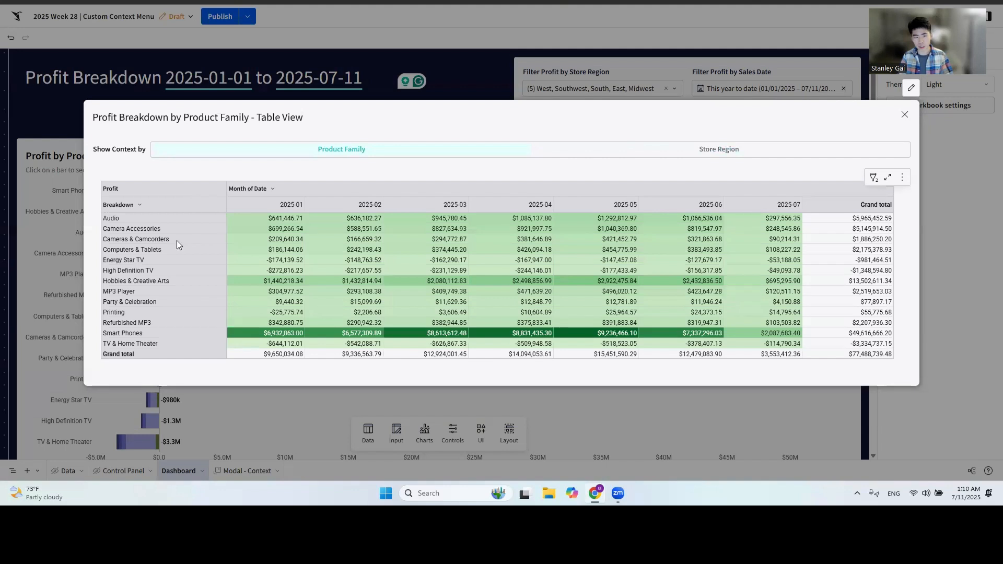
{"action": "left_click", "coordinate": [904, 114]}
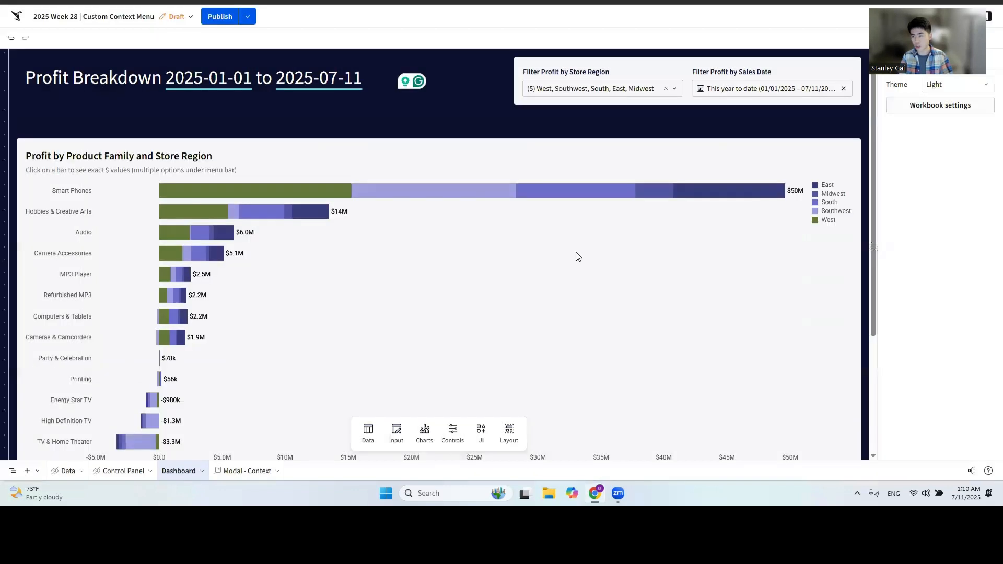
Examine the "Return Category by Control - PF/SR" values and formula in the Control Panel master table with Product Family chosen.
{"action": "left_click", "coordinate": [110, 472]}
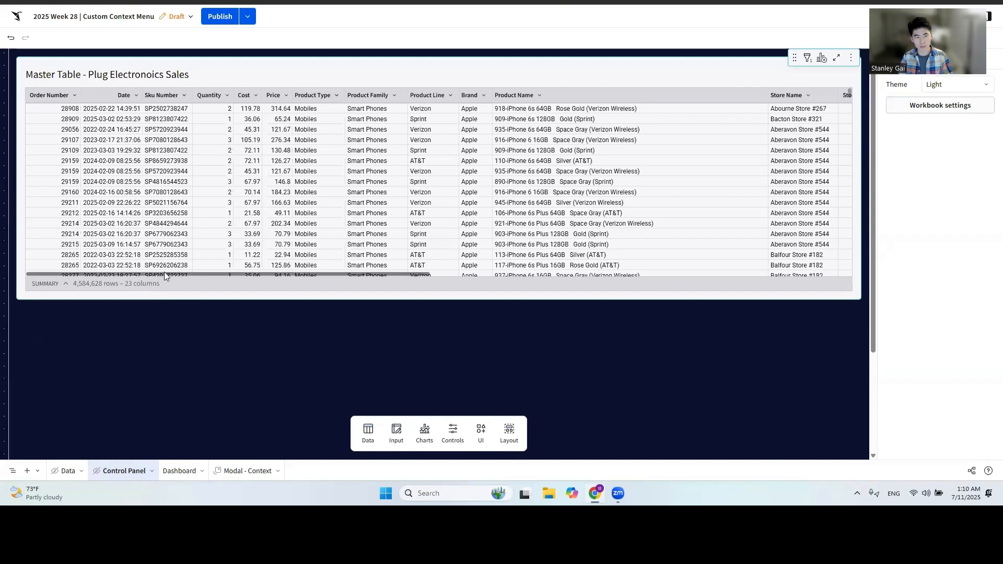
{"action": "scroll", "coordinate": [227, 272], "scroll_direction": "right", "scroll_amount": 10}
{"action": "scroll", "coordinate": [819, 259], "scroll_direction": "right", "scroll_amount": 5}
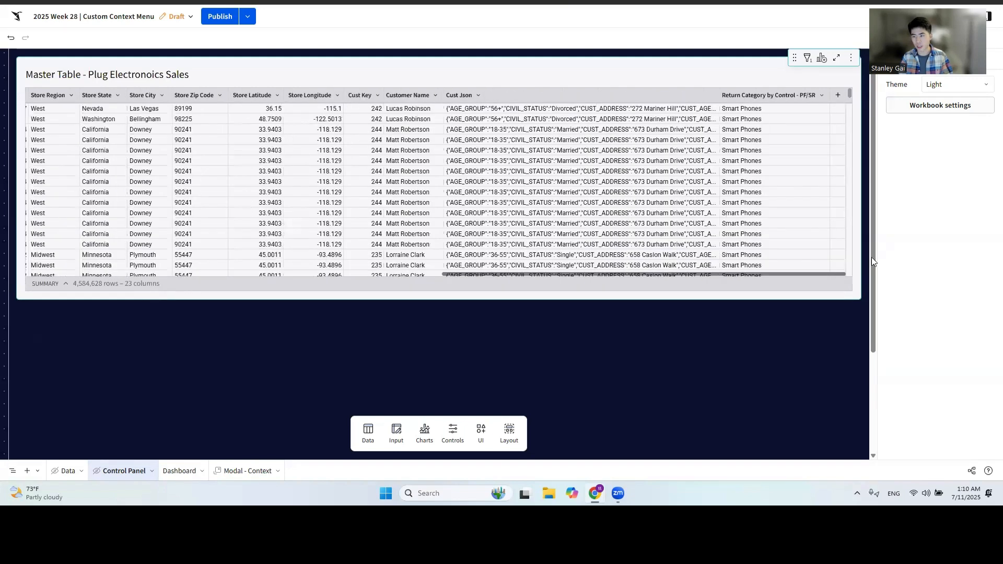
{"action": "left_click", "coordinate": [777, 108]}
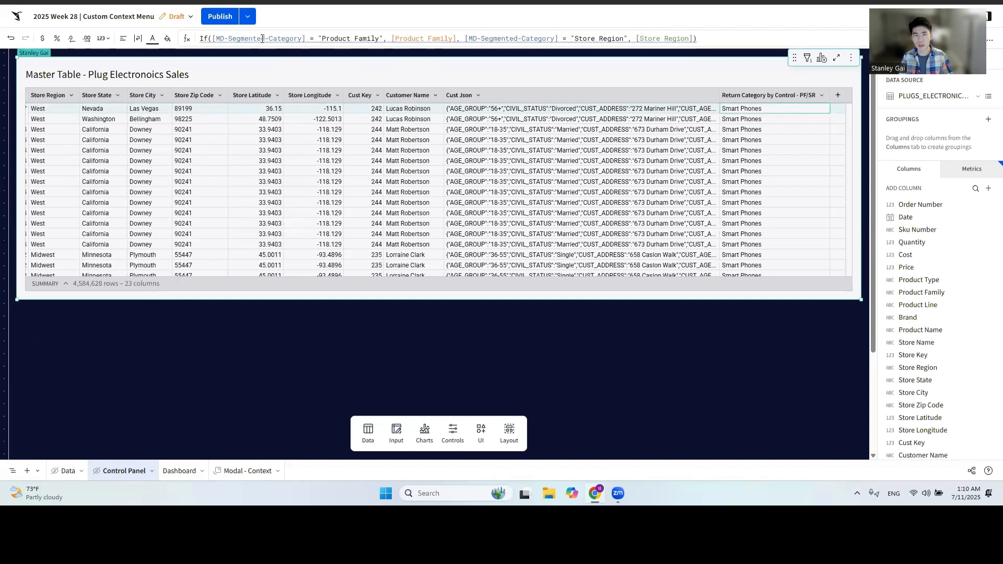
{"action": "mouse_move", "coordinate": [238, 39]}
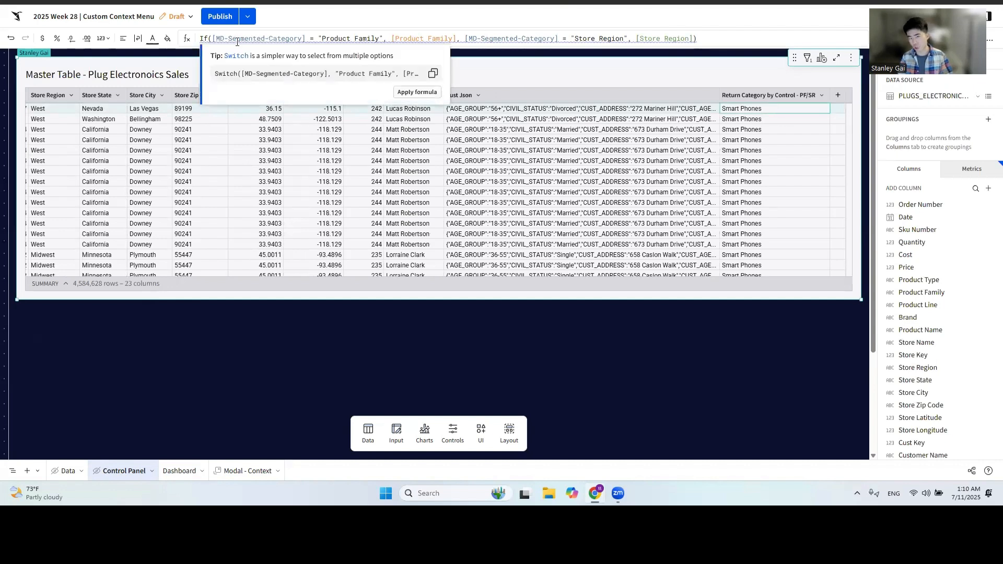